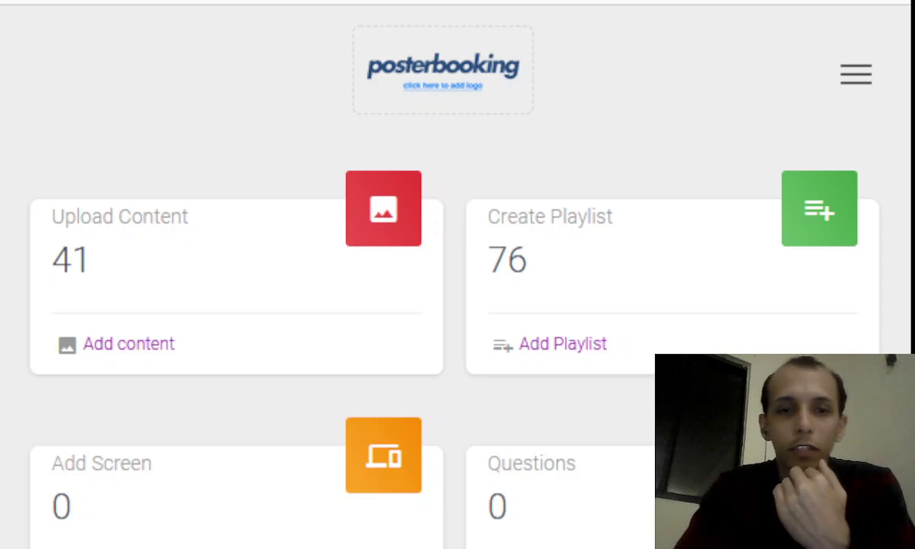
{"action": "scroll", "coordinate": [274, 408], "scroll_direction": "down", "scroll_amount": 15}
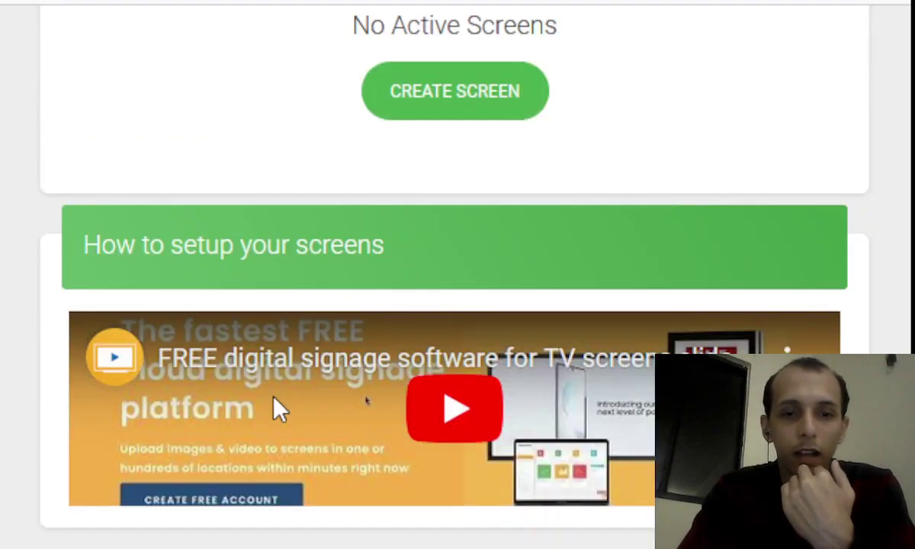
{"action": "scroll", "coordinate": [274, 406], "scroll_direction": "down", "scroll_amount": 10}
{"action": "scroll", "coordinate": [457, 274], "scroll_direction": "up", "scroll_amount": 1}
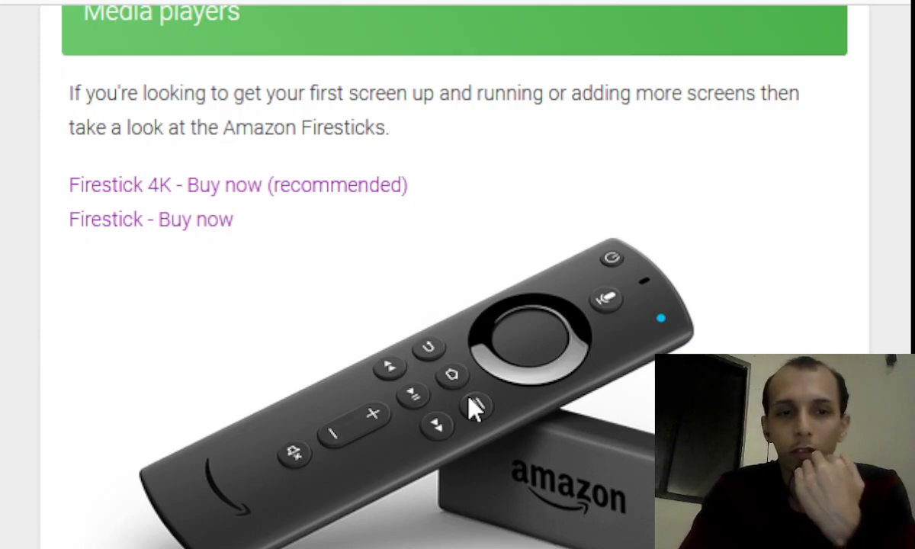
{"action": "scroll", "coordinate": [469, 398], "scroll_direction": "up", "scroll_amount": 6}
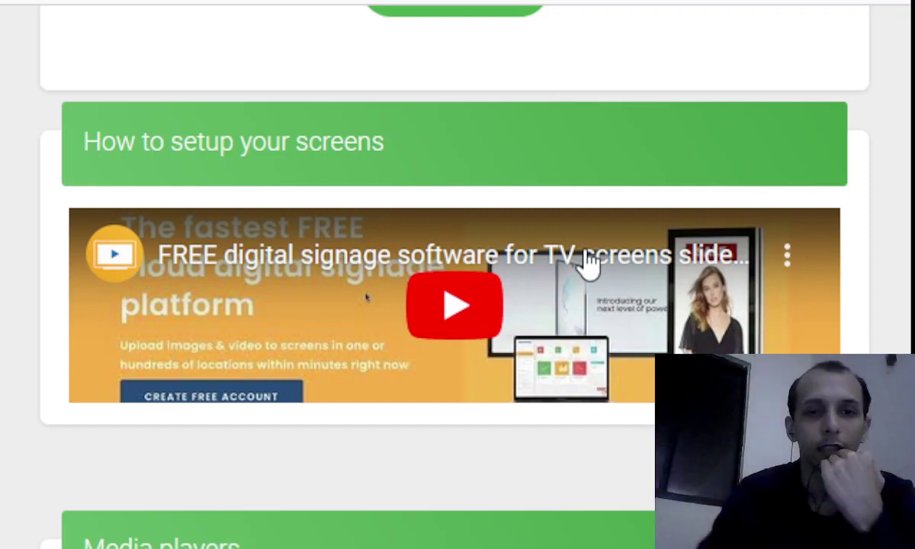
{"action": "scroll", "coordinate": [511, 189], "scroll_direction": "down", "scroll_amount": 1}
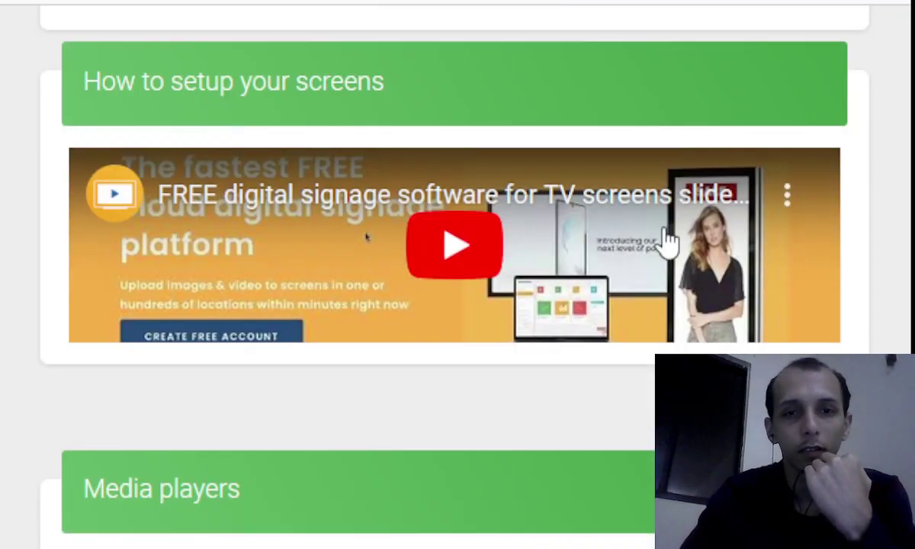
{"action": "scroll", "coordinate": [577, 356], "scroll_direction": "up", "scroll_amount": 1}
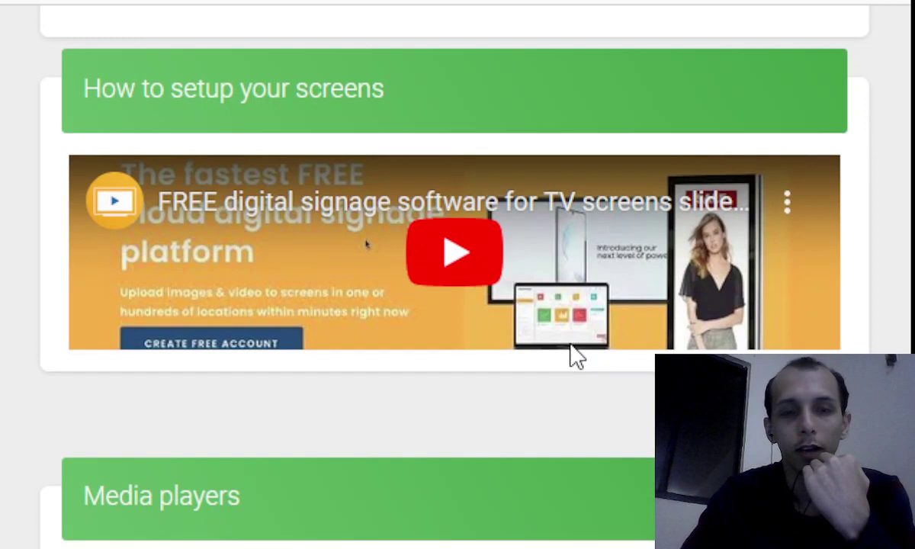
{"action": "scroll", "coordinate": [618, 422], "scroll_direction": "up", "scroll_amount": 1}
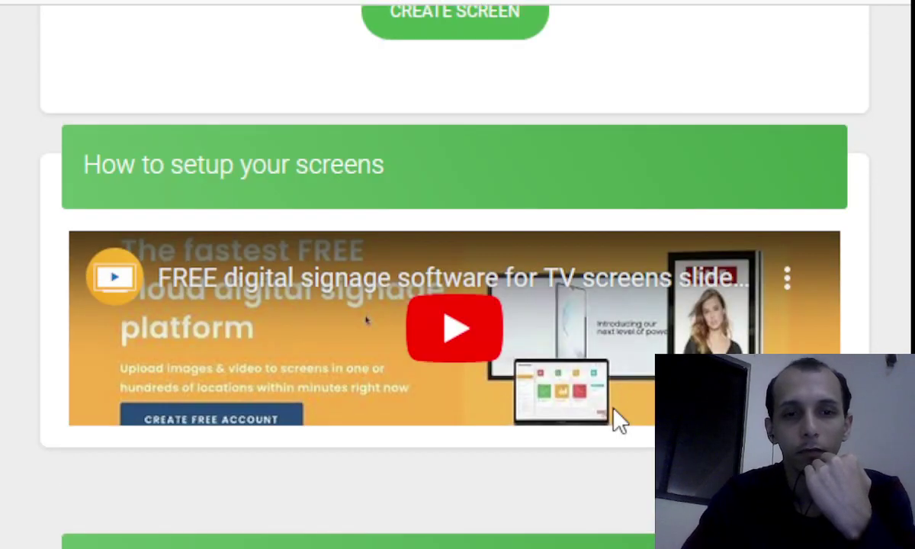
{"action": "left_click", "coordinate": [904, 43]}
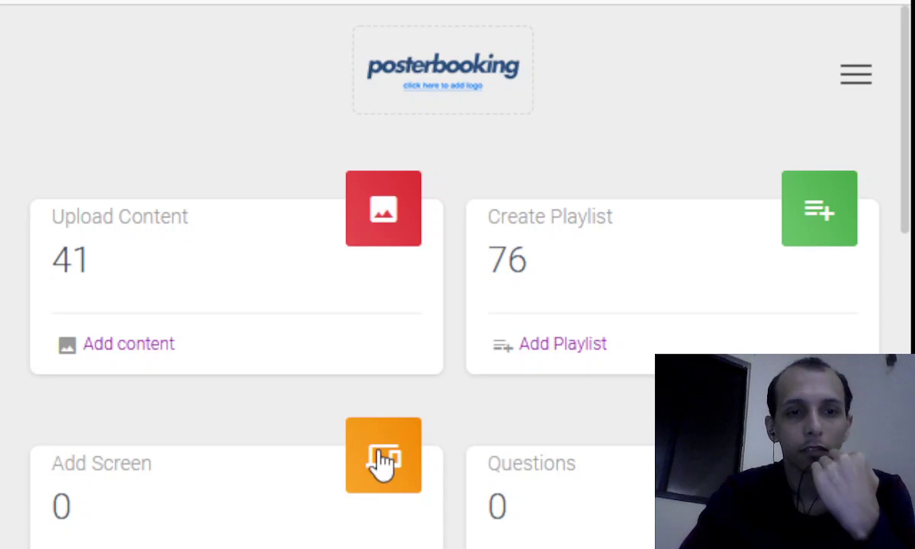
Add a new screen named 'stadium' by entering its pairing code
{"action": "left_click", "coordinate": [384, 460]}
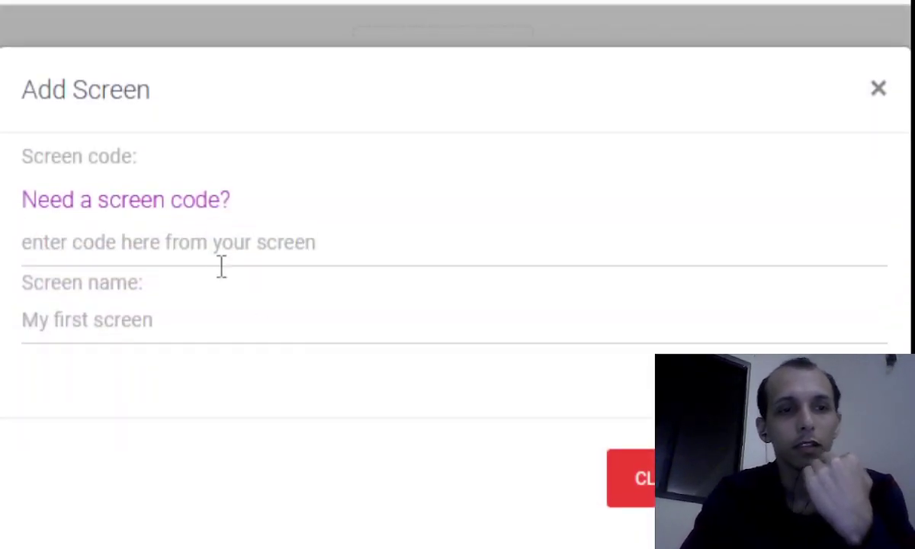
{"action": "left_click", "coordinate": [215, 256]}
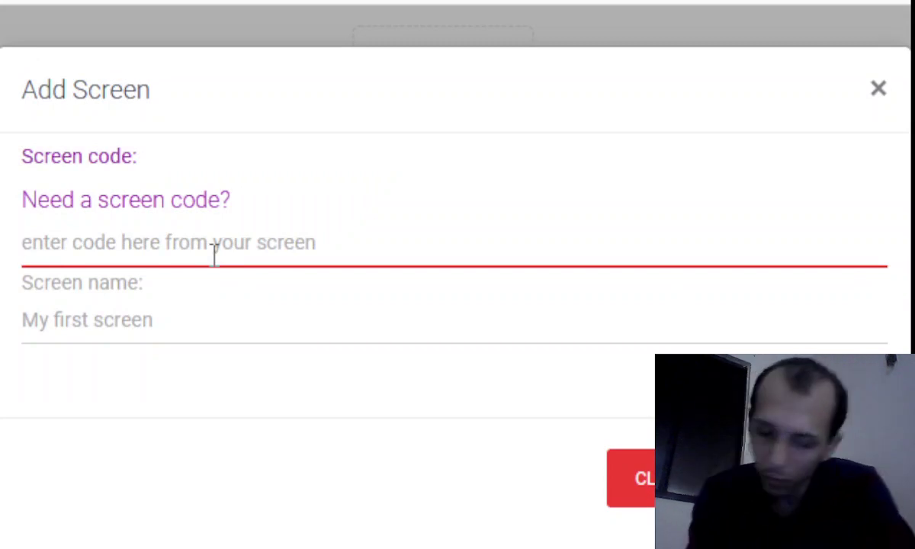
{"action": "type", "text": "cq"}
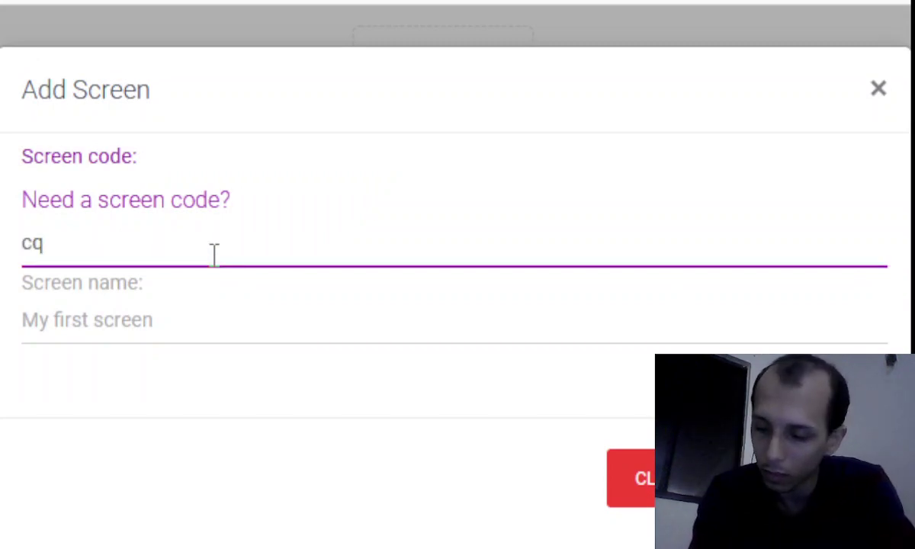
{"action": "type", "text": "px"}
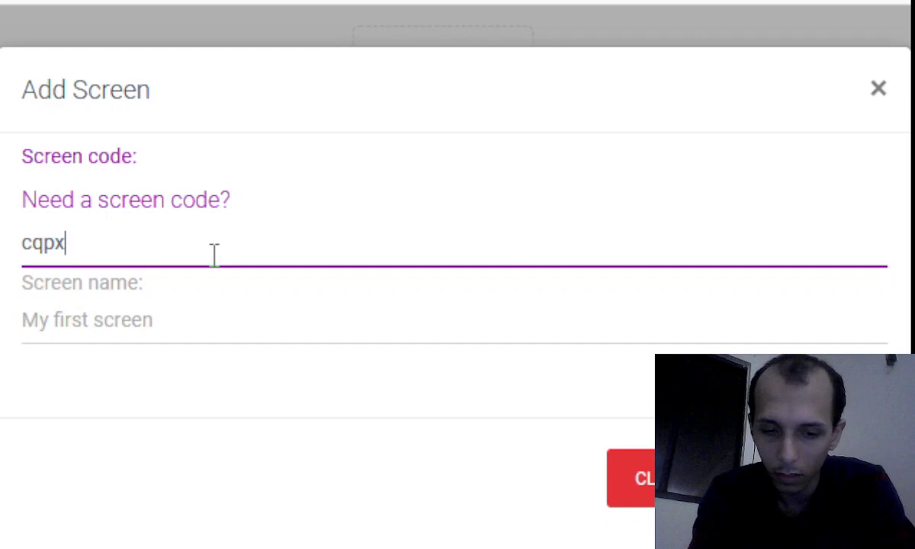
{"action": "type", "text": "kdni"}
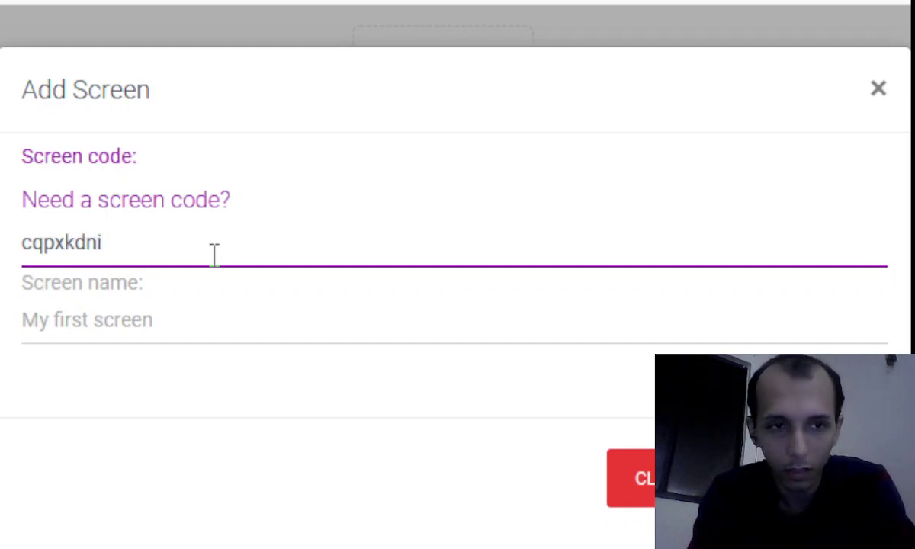
{"action": "left_click", "coordinate": [219, 311]}
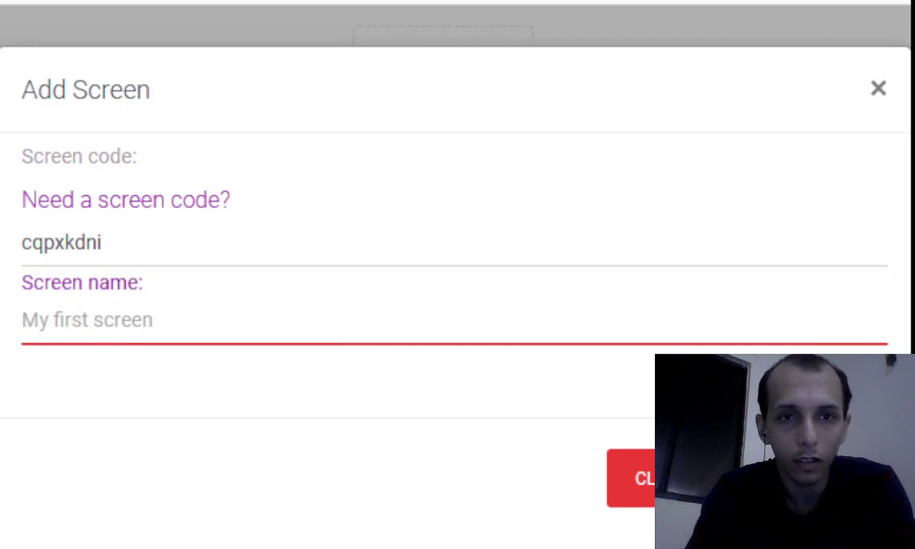
{"action": "type", "text": "stadium"}
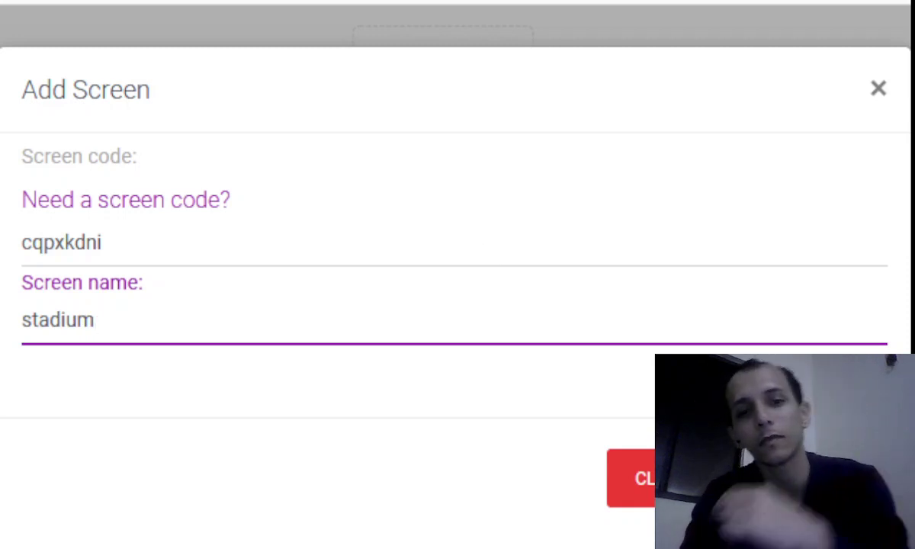
{"action": "key", "text": "Tab"}
{"action": "key", "text": "Return"}
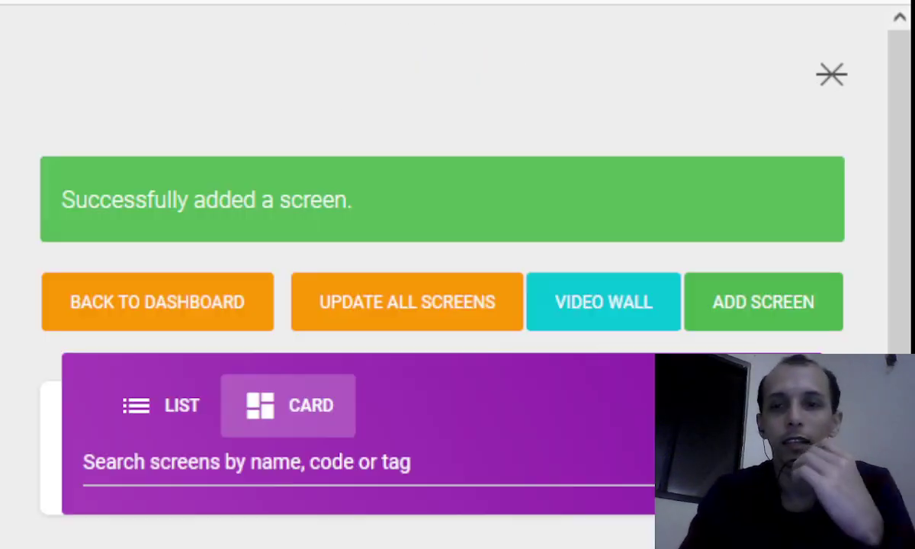
Browse the 'digital signage stadiums' image results, preview Navori Labs, then return to Posterbooking
{"action": "key", "text": "ctrl+Tab"}
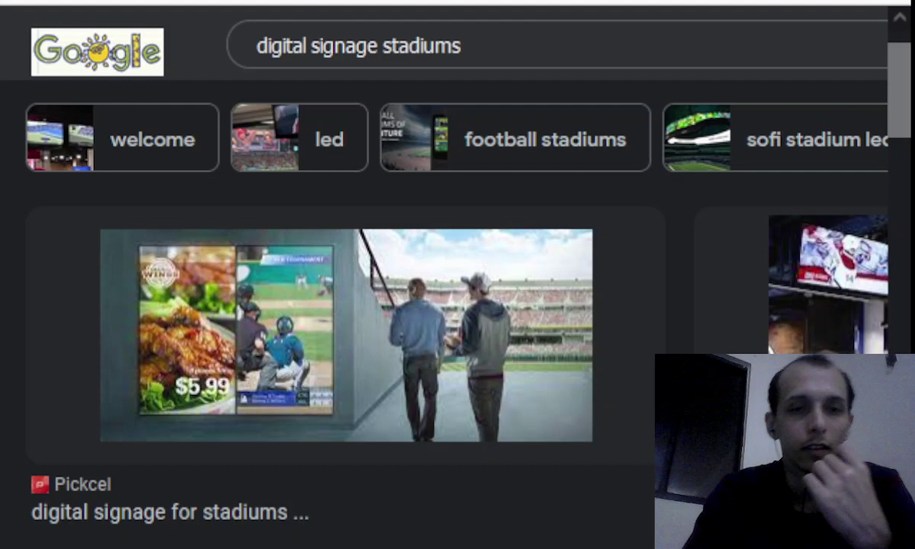
{"action": "scroll", "coordinate": [443, 305], "scroll_direction": "right", "scroll_amount": 5}
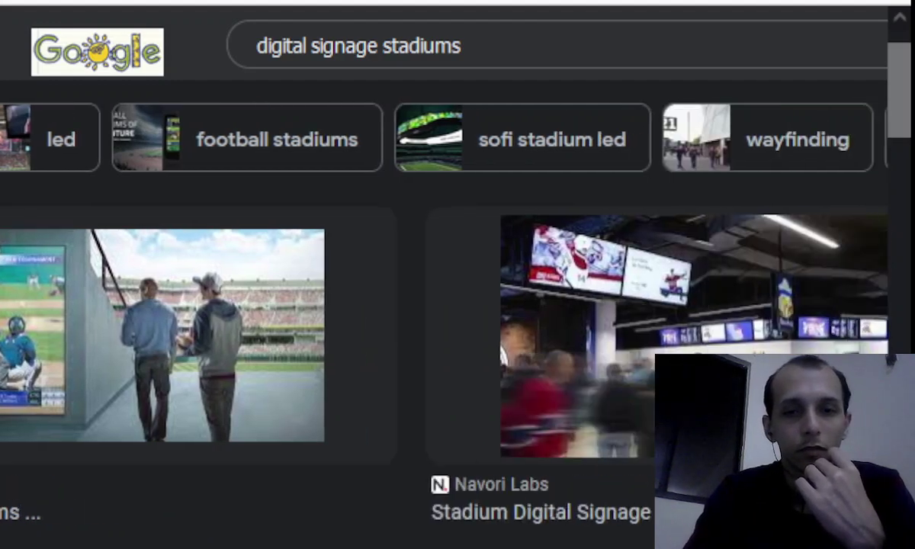
{"action": "scroll", "coordinate": [442, 335], "scroll_direction": "left", "scroll_amount": 5}
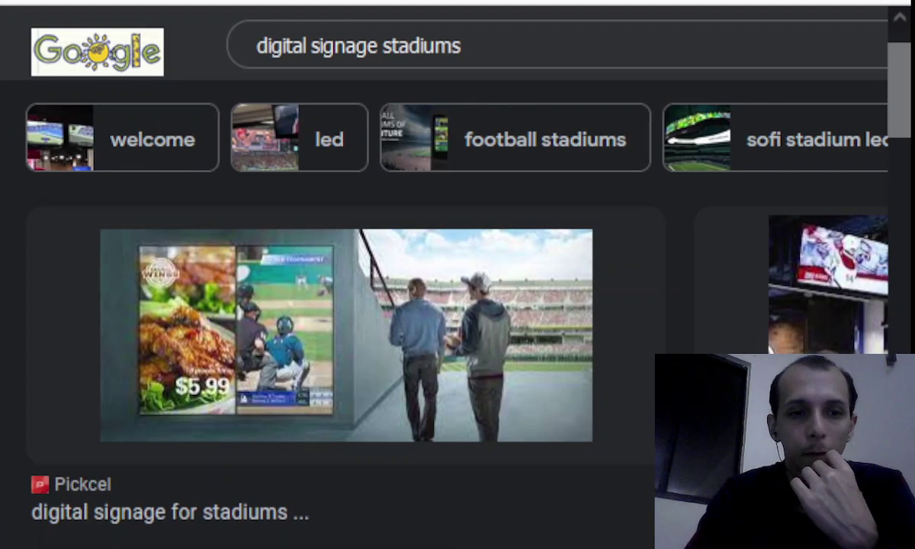
{"action": "scroll", "coordinate": [457, 304], "scroll_direction": "down", "scroll_amount": 5}
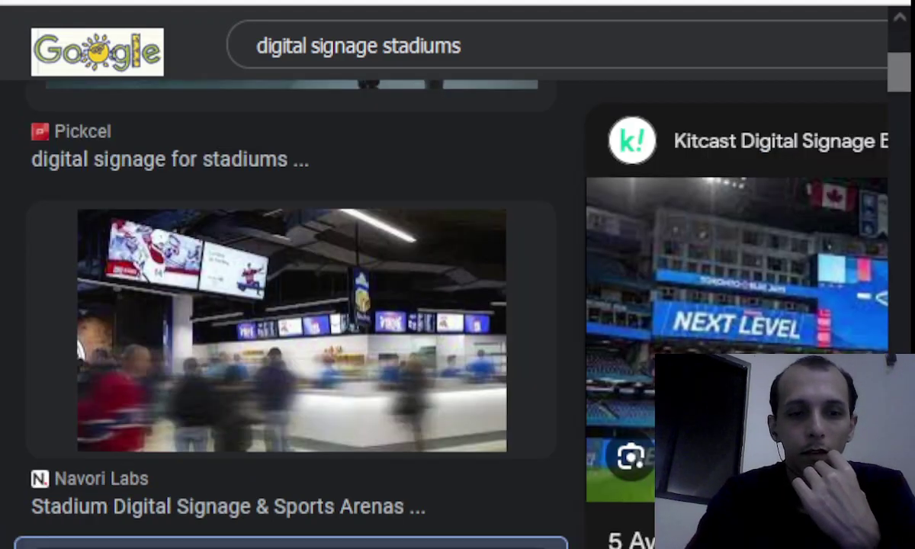
{"action": "scroll", "coordinate": [442, 305], "scroll_direction": "right", "scroll_amount": 5}
{"action": "scroll", "coordinate": [442, 305], "scroll_direction": "left", "scroll_amount": 5}
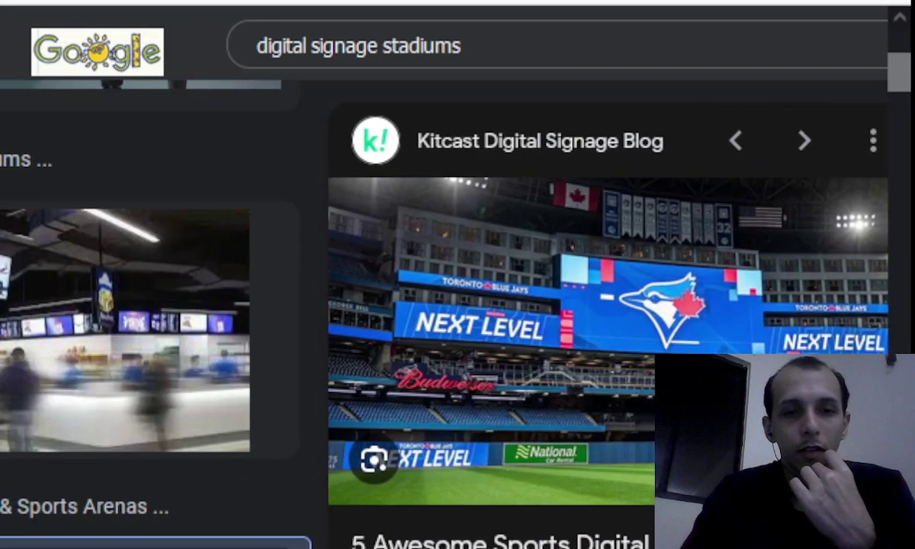
{"action": "scroll", "coordinate": [735, 305], "scroll_direction": "down", "scroll_amount": 5}
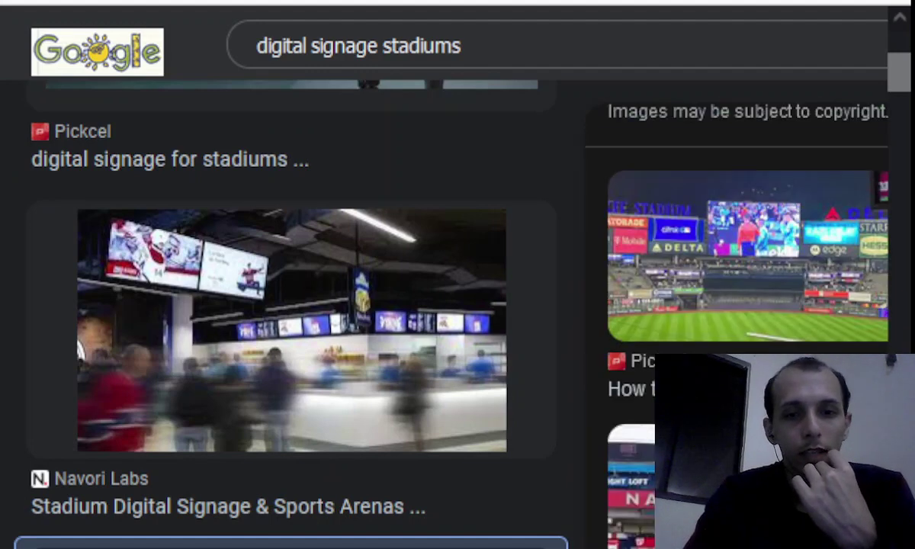
{"action": "left_click", "coordinate": [291, 330]}
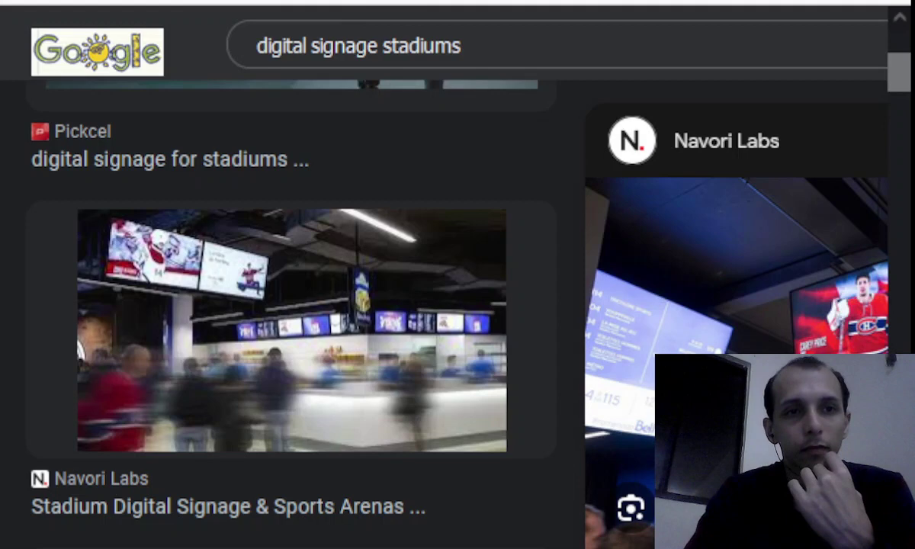
{"action": "key", "text": "ctrl+Tab"}
{"action": "scroll", "coordinate": [287, 488], "scroll_direction": "down", "scroll_amount": 2}
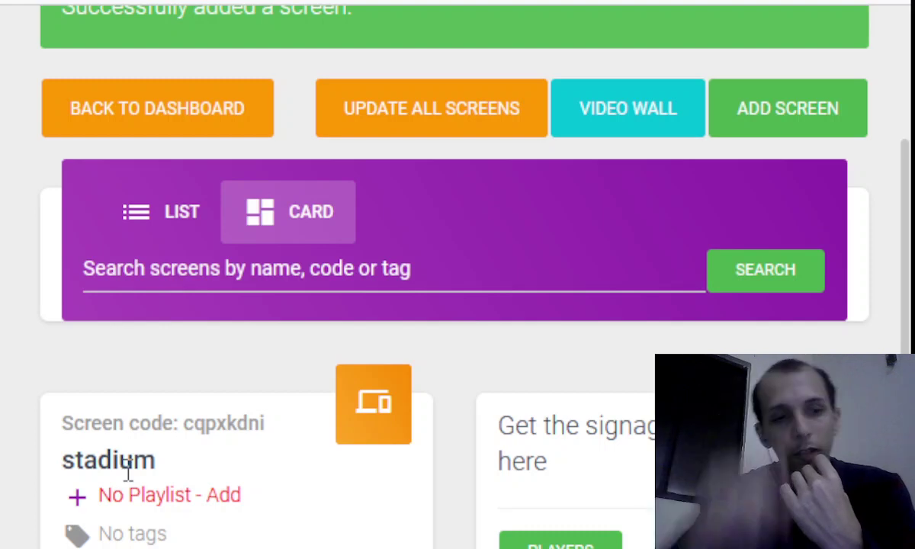
Close the stadium screen's Add Playlists dialog without choosing a playlist and return to the dashboard
{"action": "left_click", "coordinate": [77, 497]}
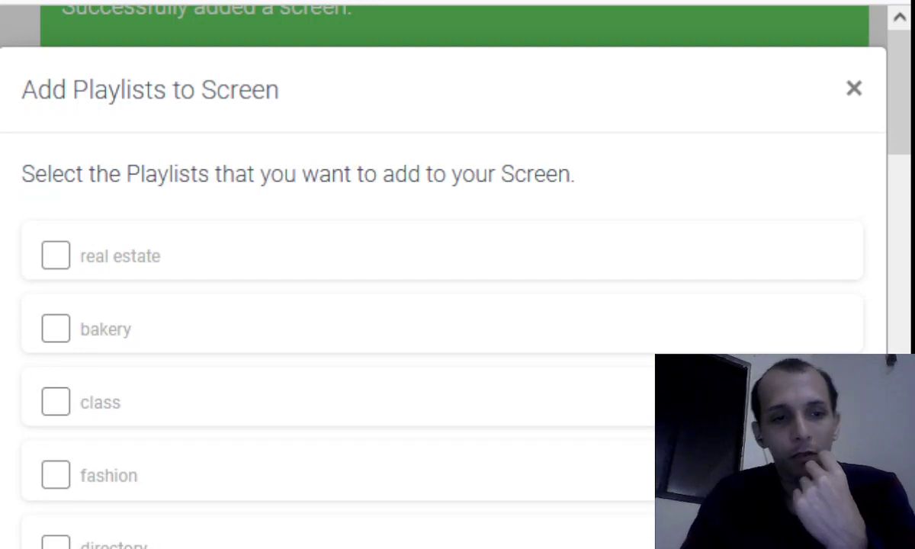
{"action": "left_click_drag", "start_coordinate": [901, 135], "coordinate": [905, 46]}
{"action": "left_click", "coordinate": [856, 90]}
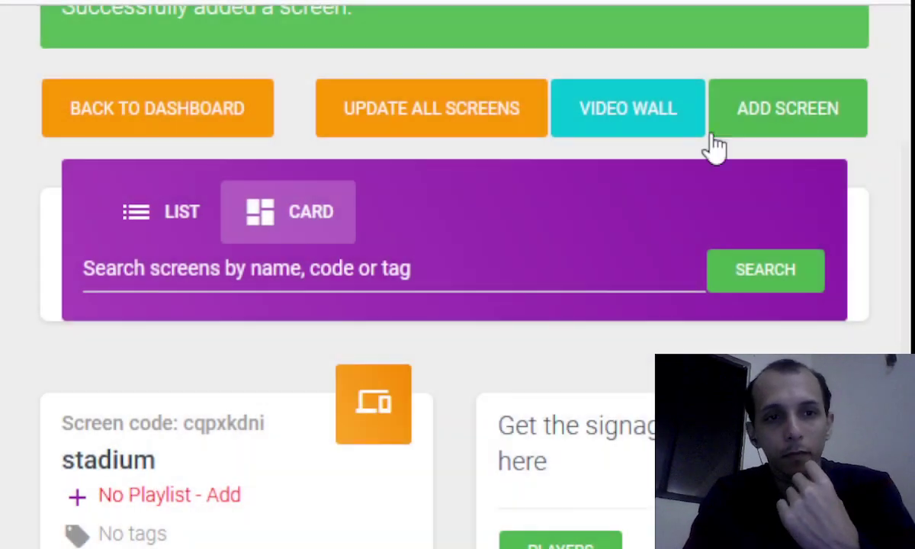
{"action": "left_click", "coordinate": [130, 111]}
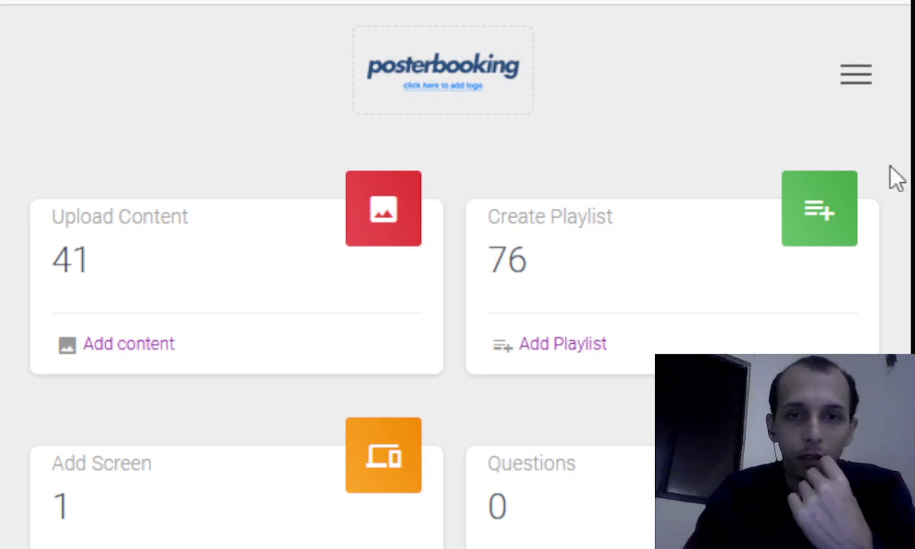
Create a new playlist named 'stadium'
{"action": "left_click", "coordinate": [835, 202]}
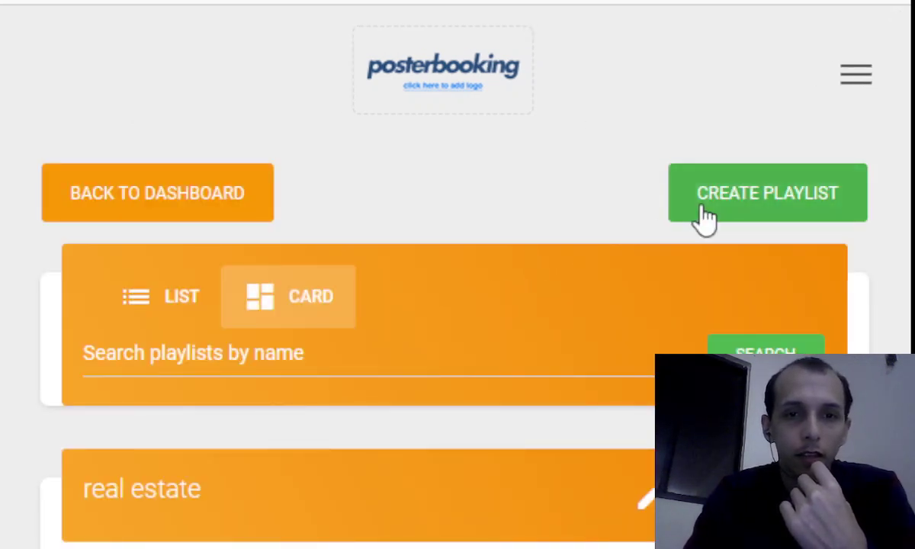
{"action": "left_click", "coordinate": [747, 202]}
{"action": "left_click", "coordinate": [237, 202]}
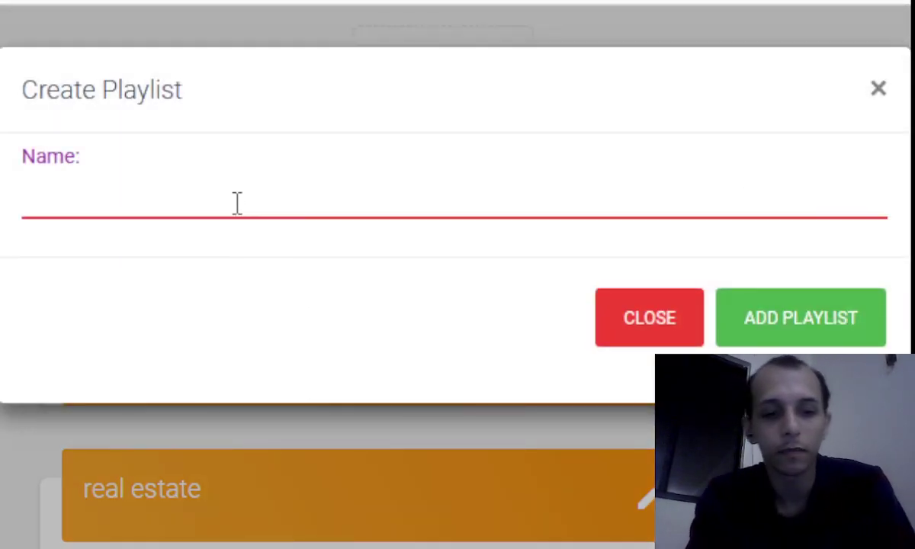
{"action": "type", "text": "stadium"}
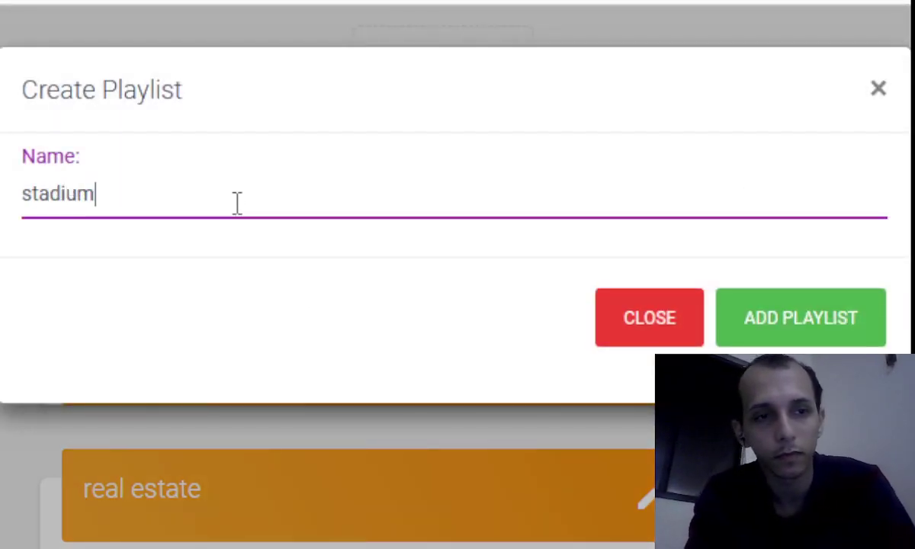
{"action": "left_click", "coordinate": [763, 316]}
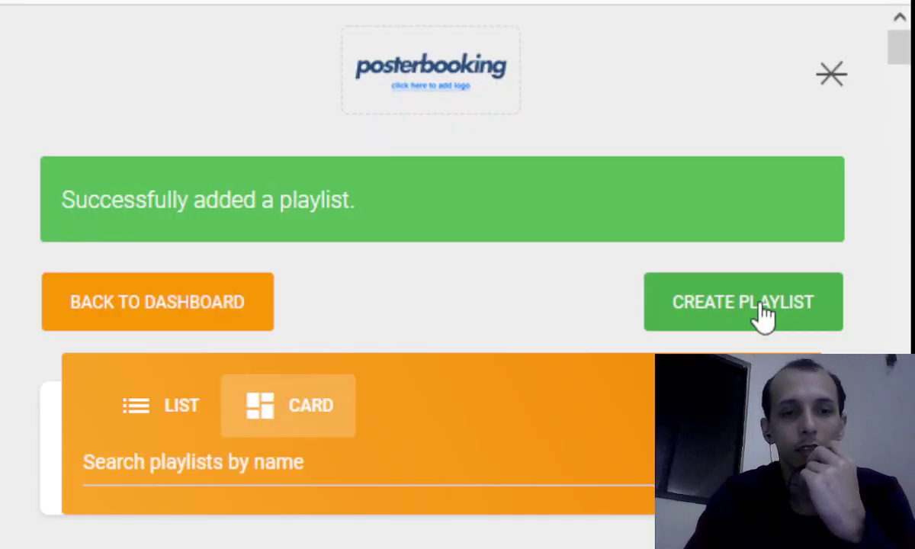
Add the third image to the stadium playlist's content
{"action": "scroll", "coordinate": [433, 482], "scroll_direction": "down", "scroll_amount": 3}
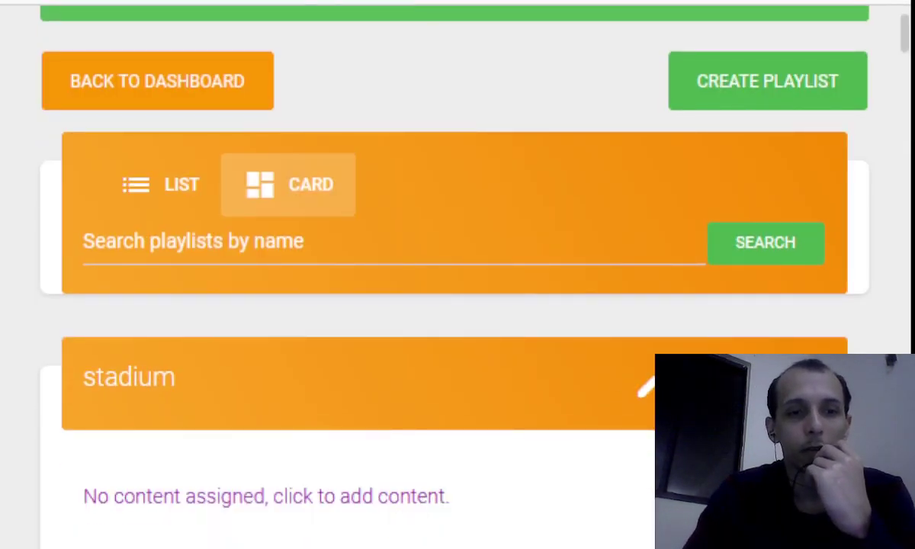
{"action": "left_click", "coordinate": [266, 496]}
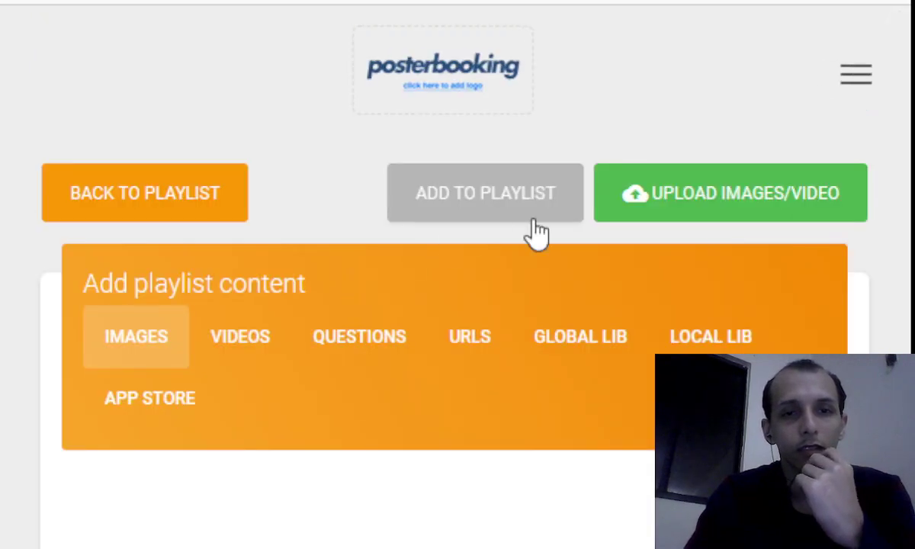
{"action": "left_click", "coordinate": [676, 206]}
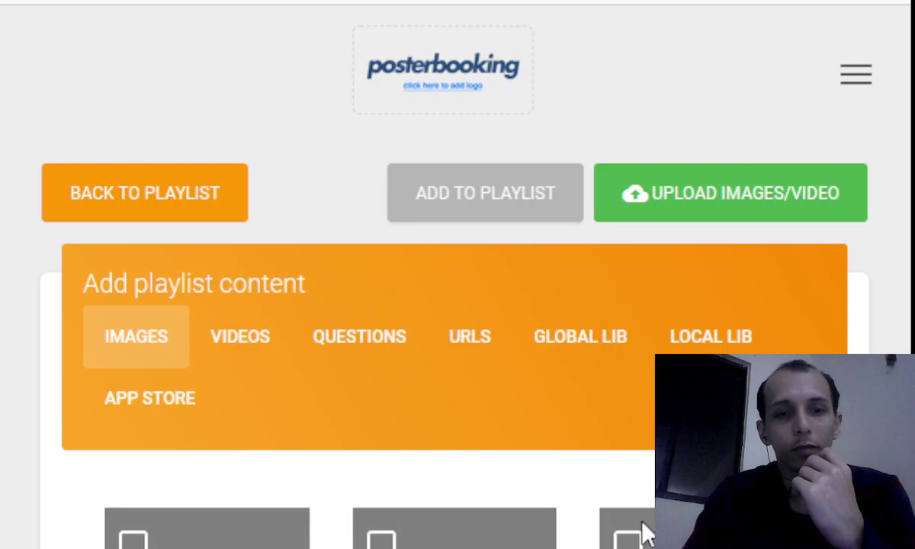
{"action": "left_click", "coordinate": [627, 539]}
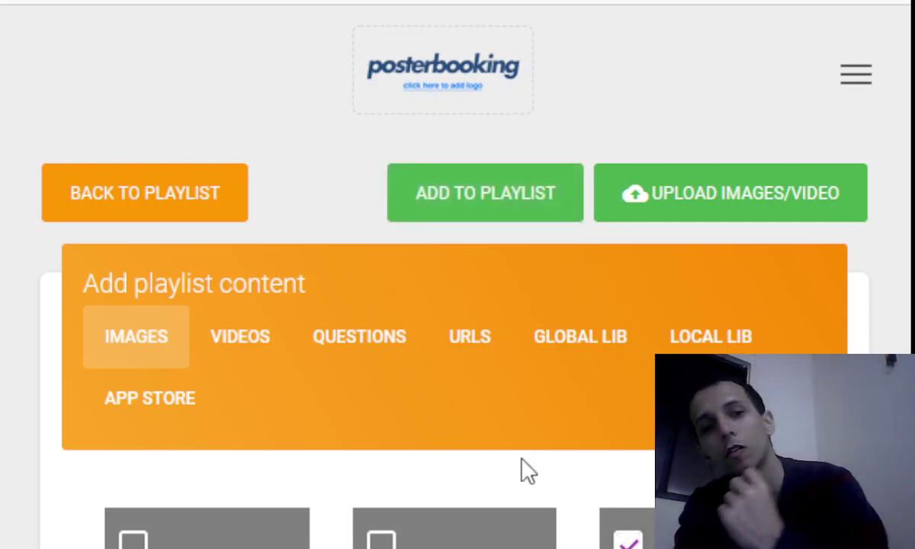
{"action": "left_click", "coordinate": [458, 190]}
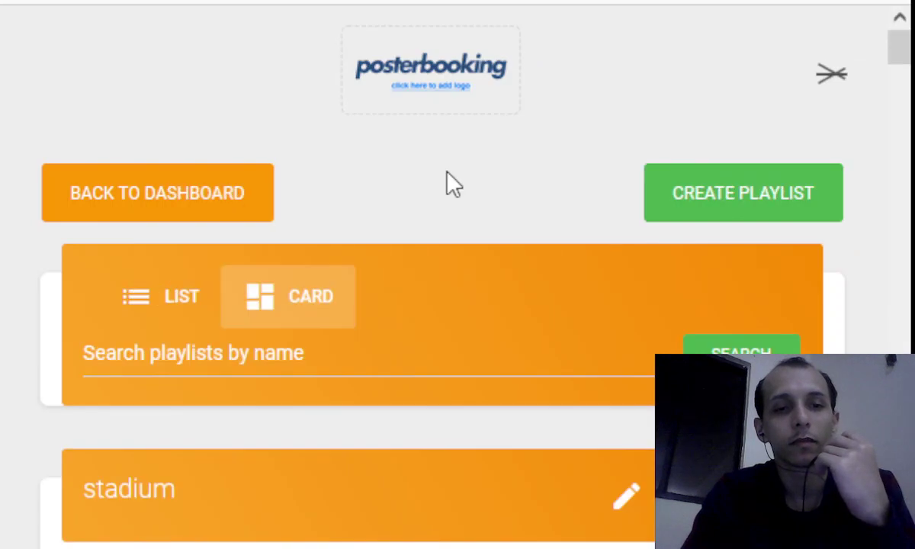
{"action": "scroll", "coordinate": [278, 381], "scroll_direction": "down", "scroll_amount": 2}
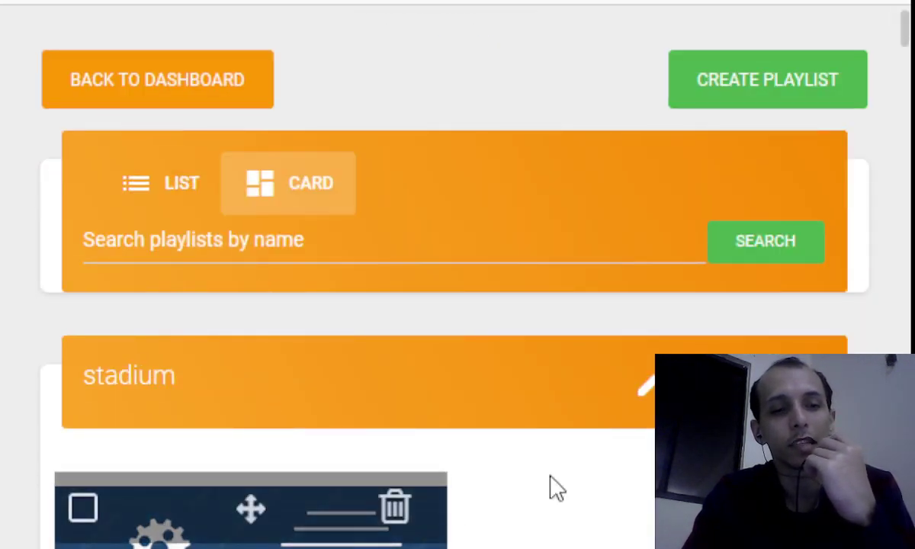
{"action": "scroll", "coordinate": [588, 532], "scroll_direction": "up", "scroll_amount": 2}
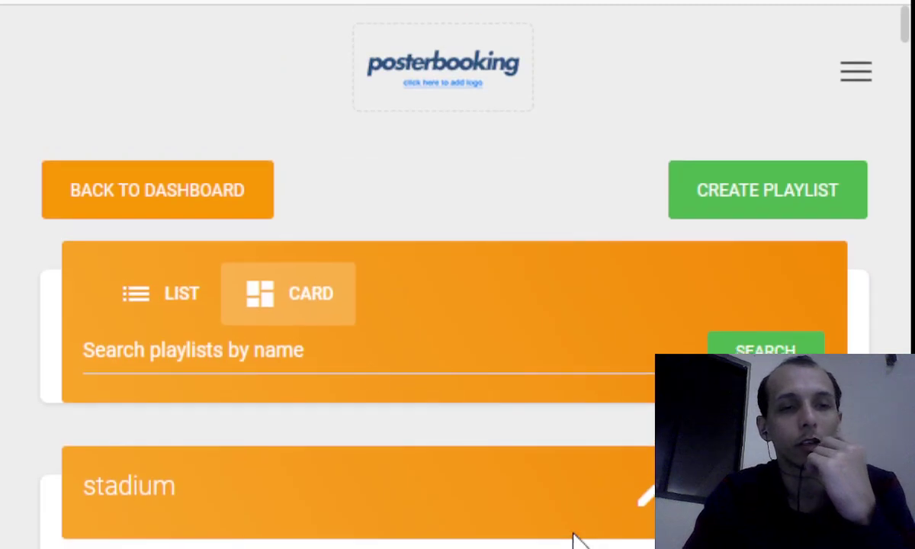
Open the Add Playlists to Screen dialog for the stadium screen, showing the stadium playlist
{"action": "left_click", "coordinate": [189, 215]}
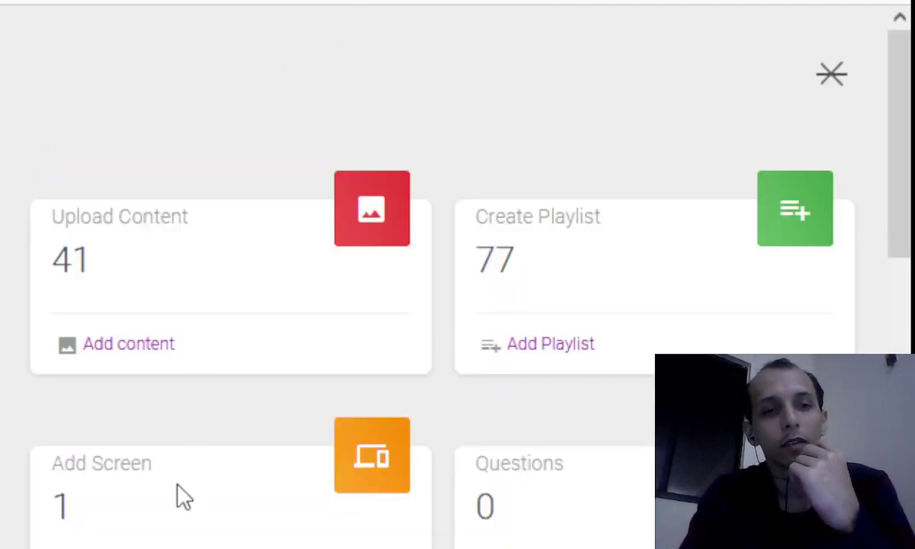
{"action": "left_click", "coordinate": [373, 476]}
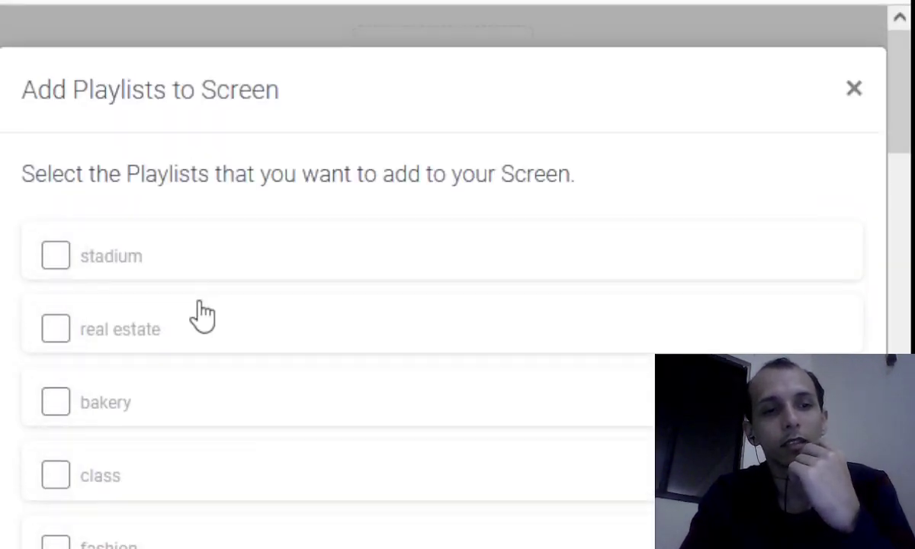
{"action": "left_click", "coordinate": [139, 265]}
{"action": "scroll", "coordinate": [902, 270], "scroll_direction": "down", "scroll_amount": 15}
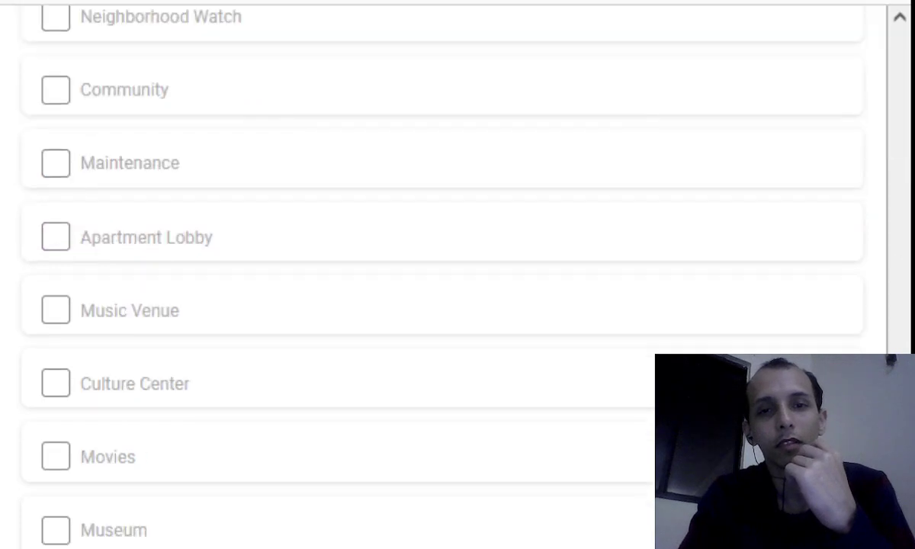